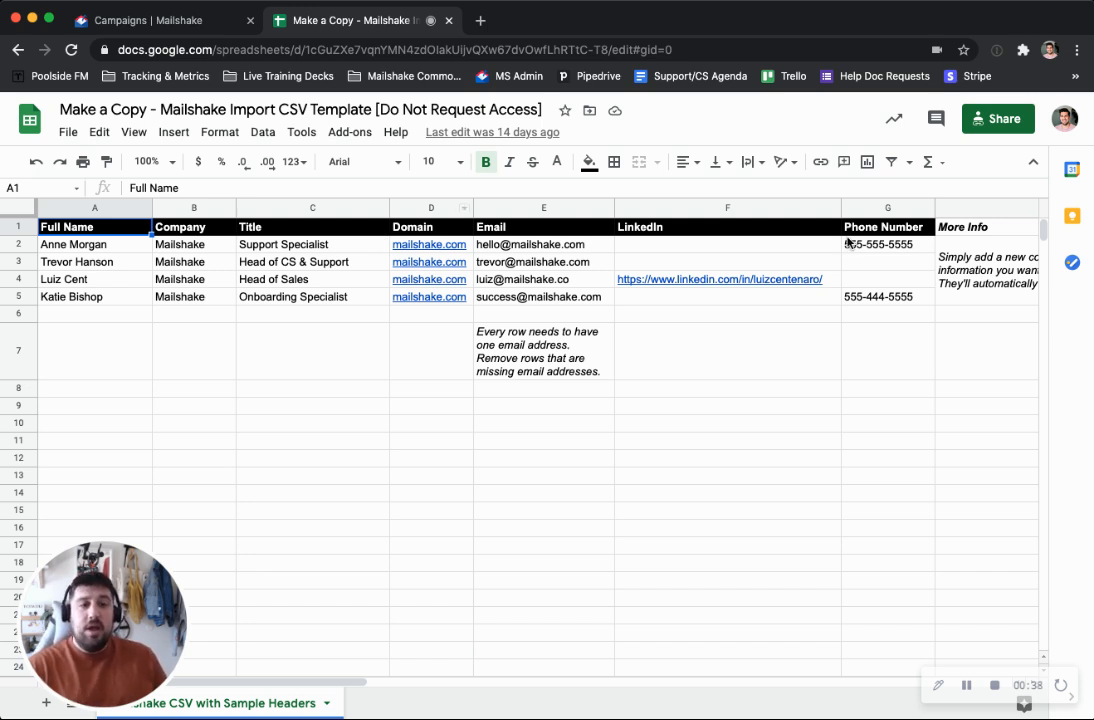
Examine the column headers, notes and sample rows of the Mailshake import CSV template
scroll(845, 238, "right", 5)
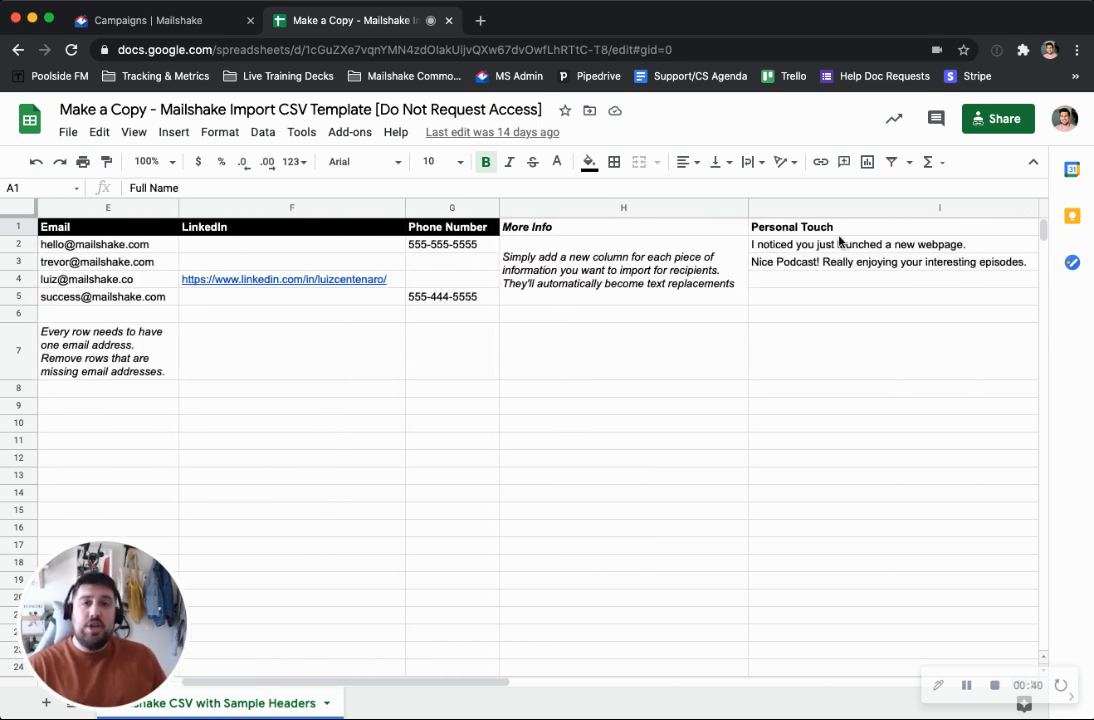
scroll(805, 247, "left", 2)
scroll(805, 247, "left", 5)
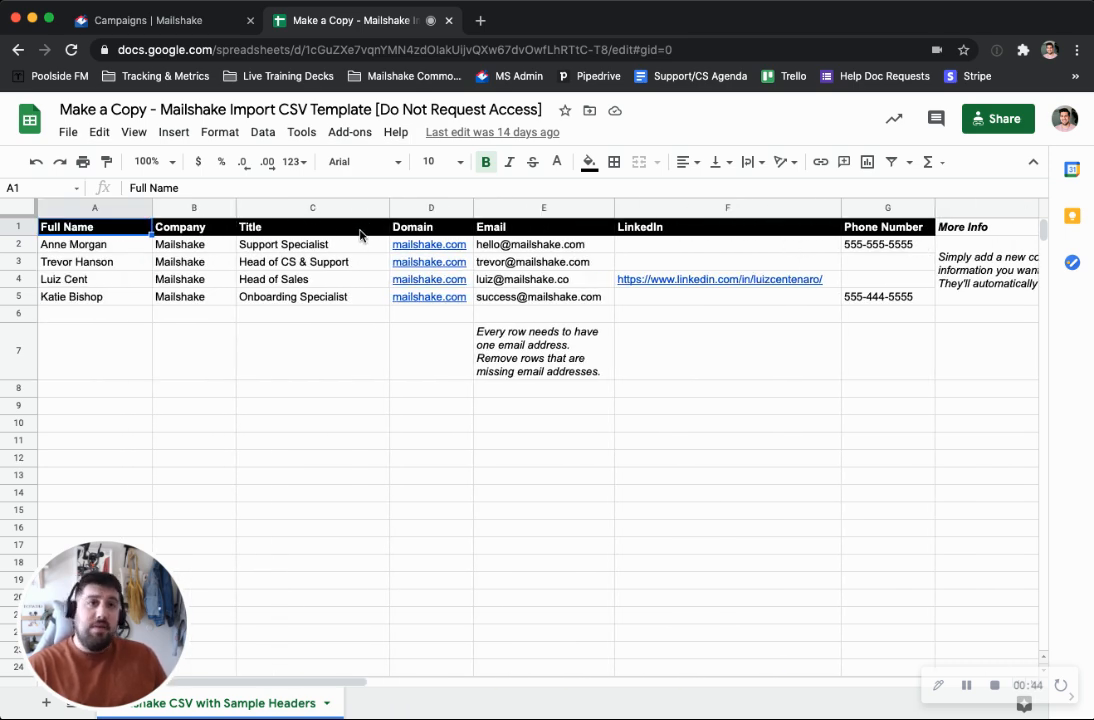
scroll(360, 234, "right", 3)
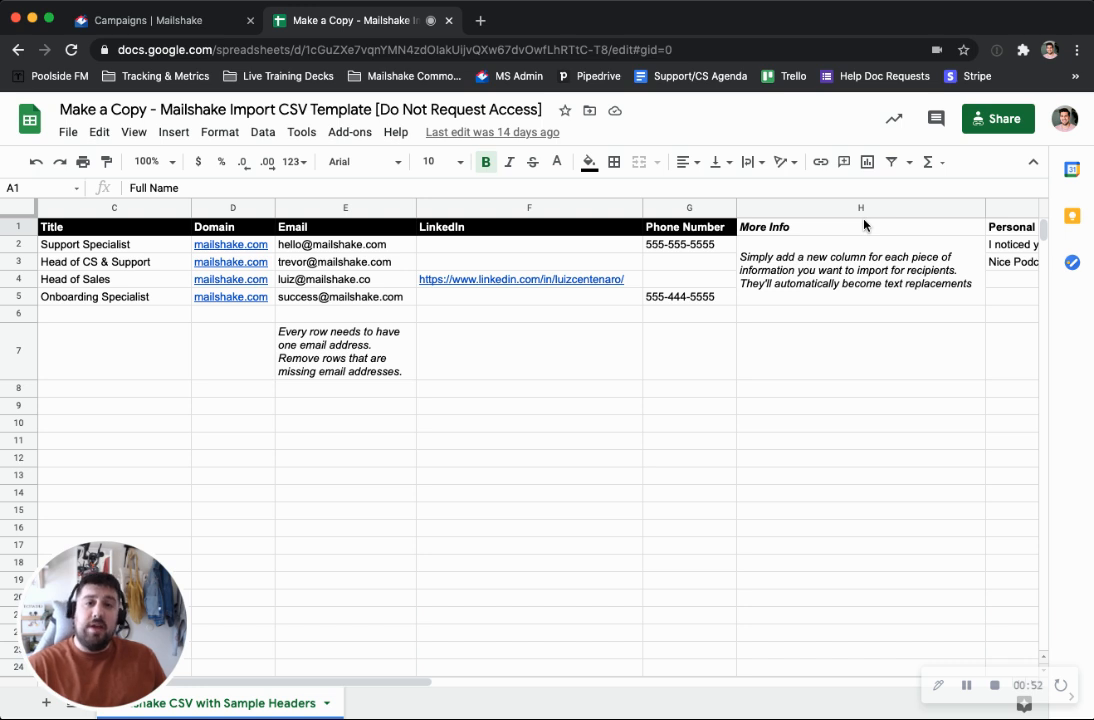
scroll(864, 224, "left", 5)
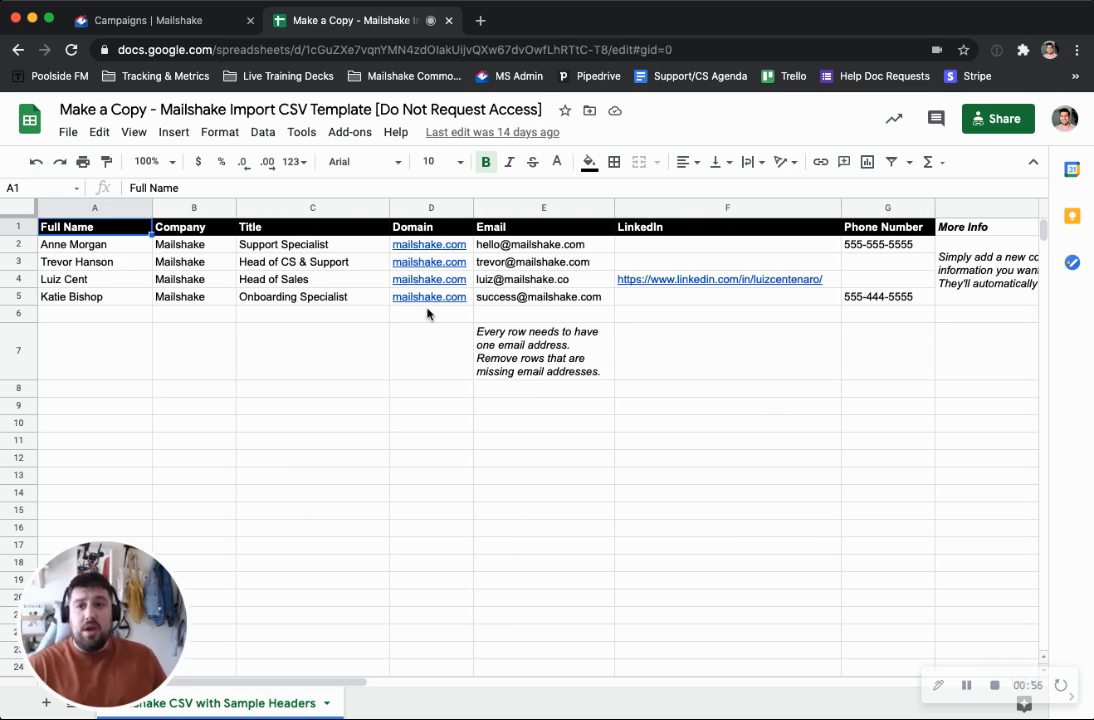
Switch to the Mailshake campaign wizard, upload "Test CSV File for Demos Live Trainings - Mailshake CSV with Sample Headers.csv" as prospects and check its column preview
left_click(168, 21)
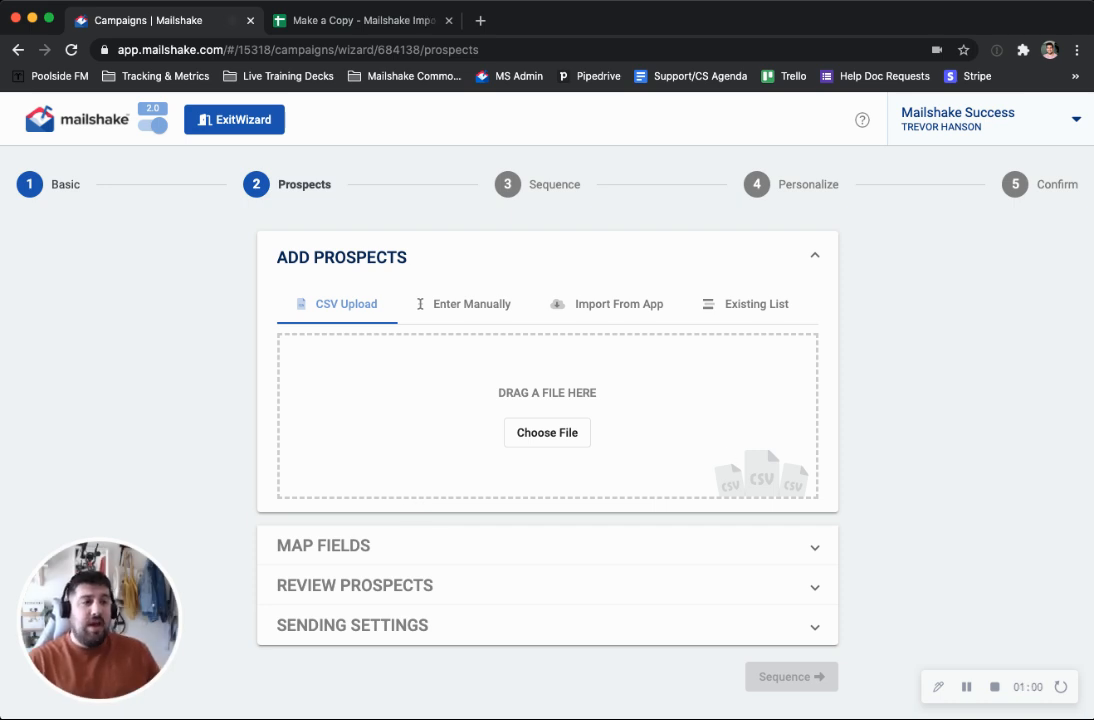
left_click_drag(918, 261, 560, 408)
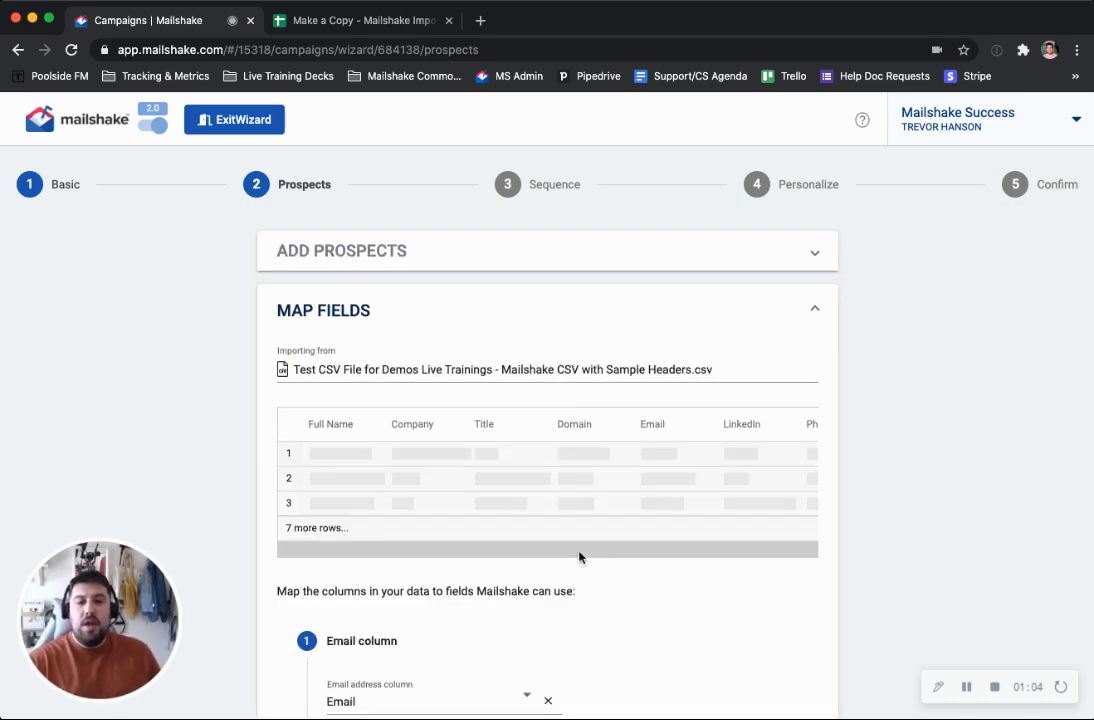
scroll(589, 540, "down", 2)
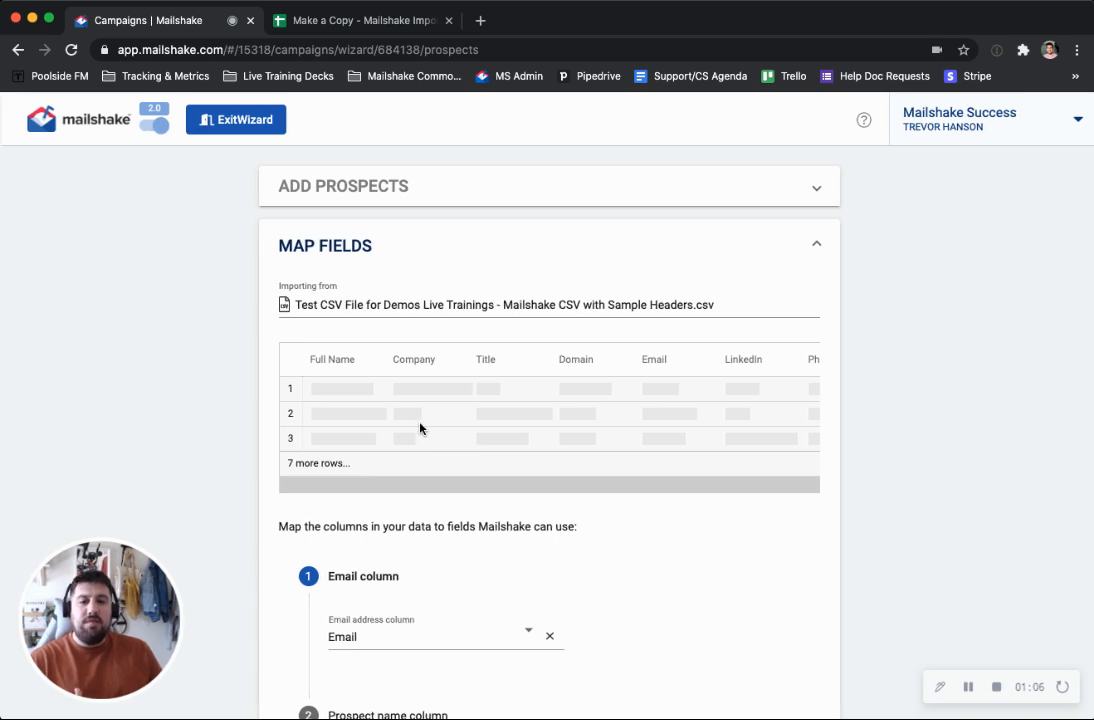
scroll(420, 428, "right", 3)
scroll(420, 428, "left", 3)
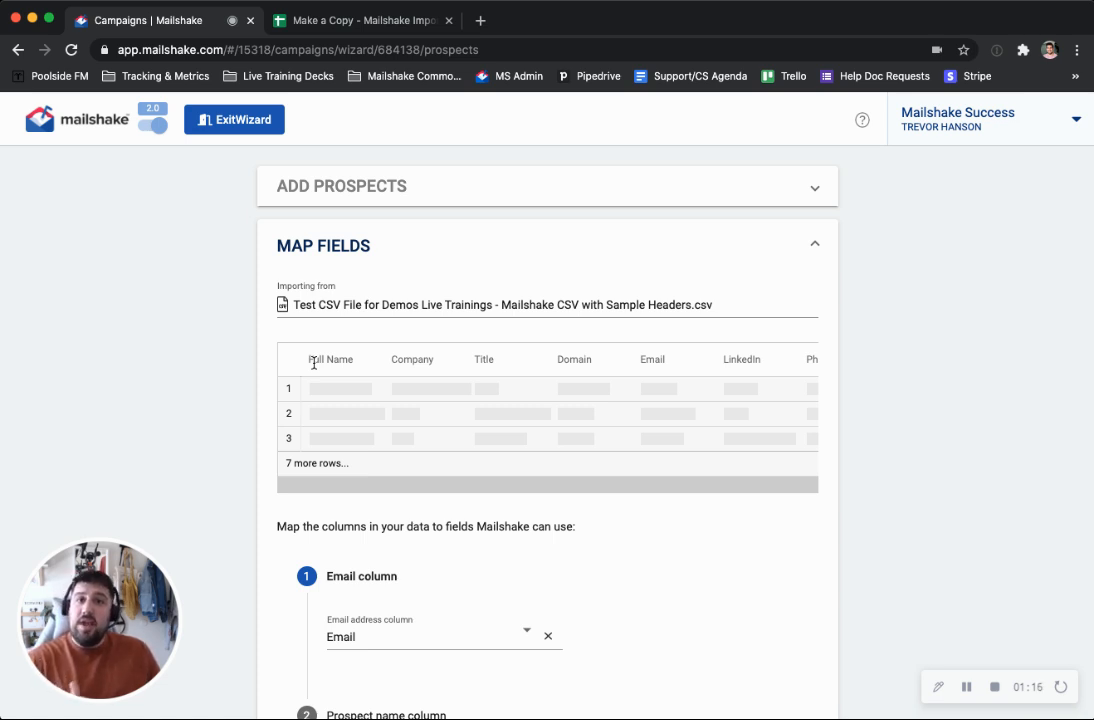
scroll(545, 387, "right", 3)
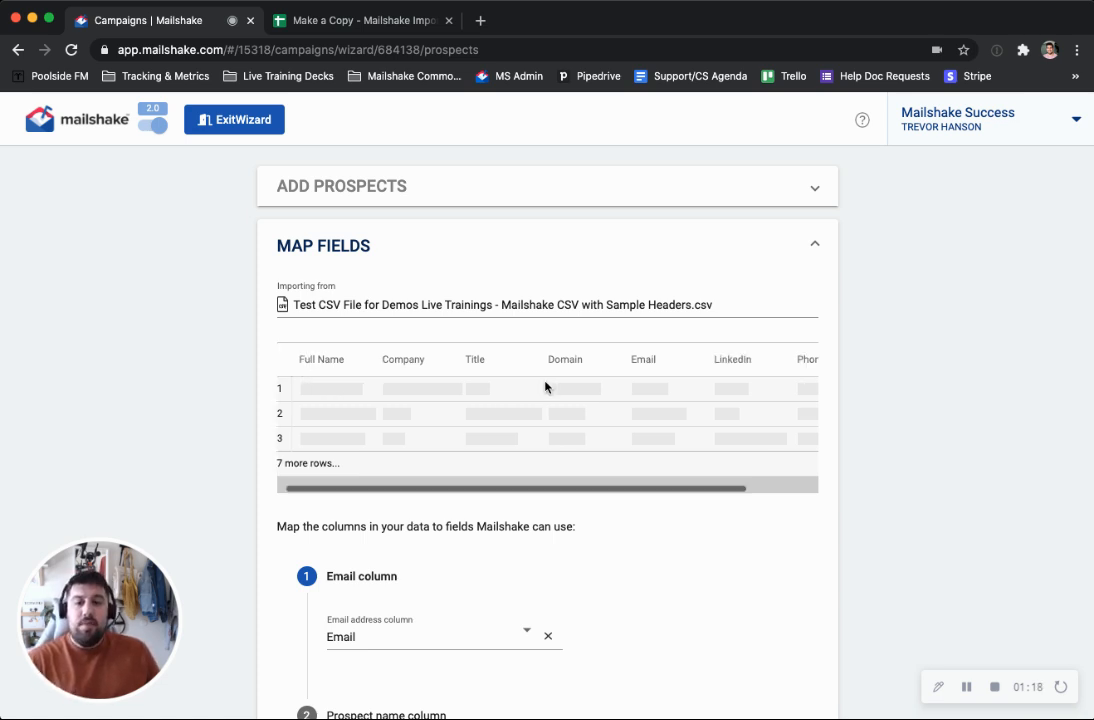
scroll(545, 387, "left", 3)
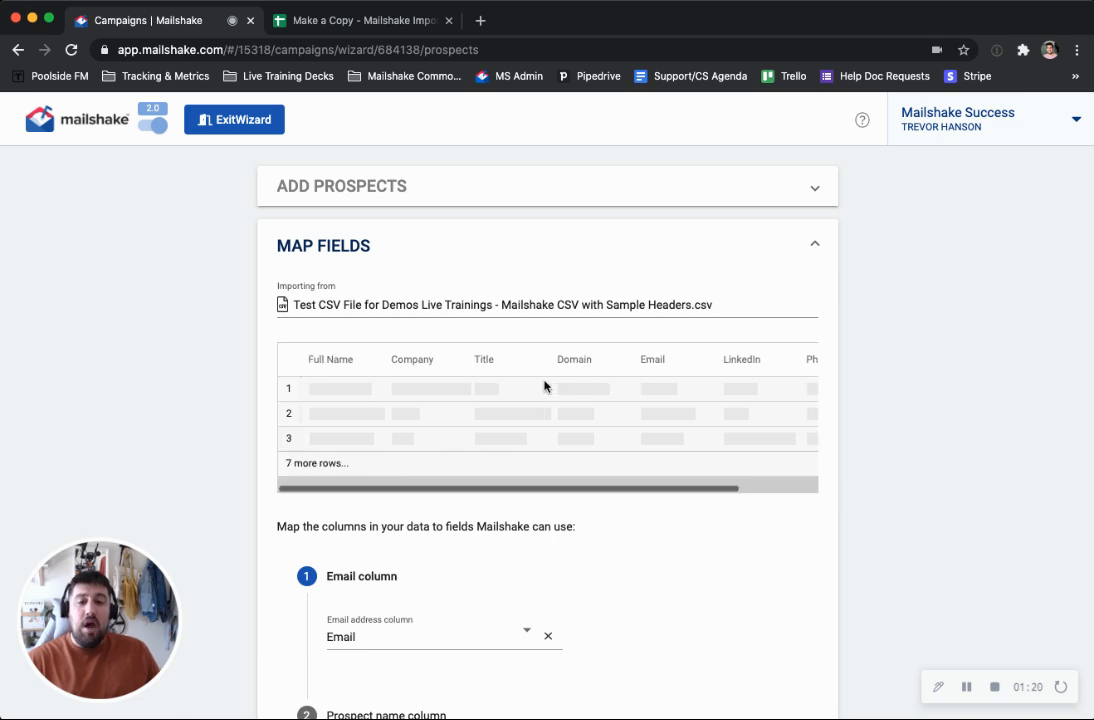
Map the campaign's email address column to Email from the imported CSV
scroll(447, 386, "down", 5)
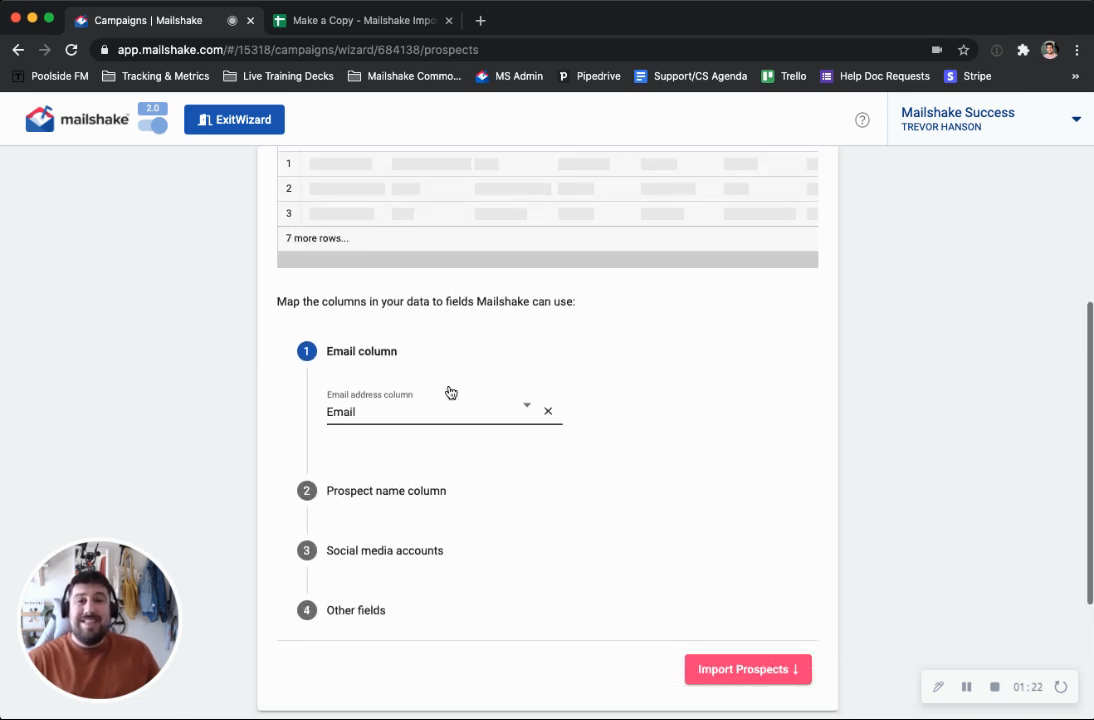
scroll(451, 392, "down", 1)
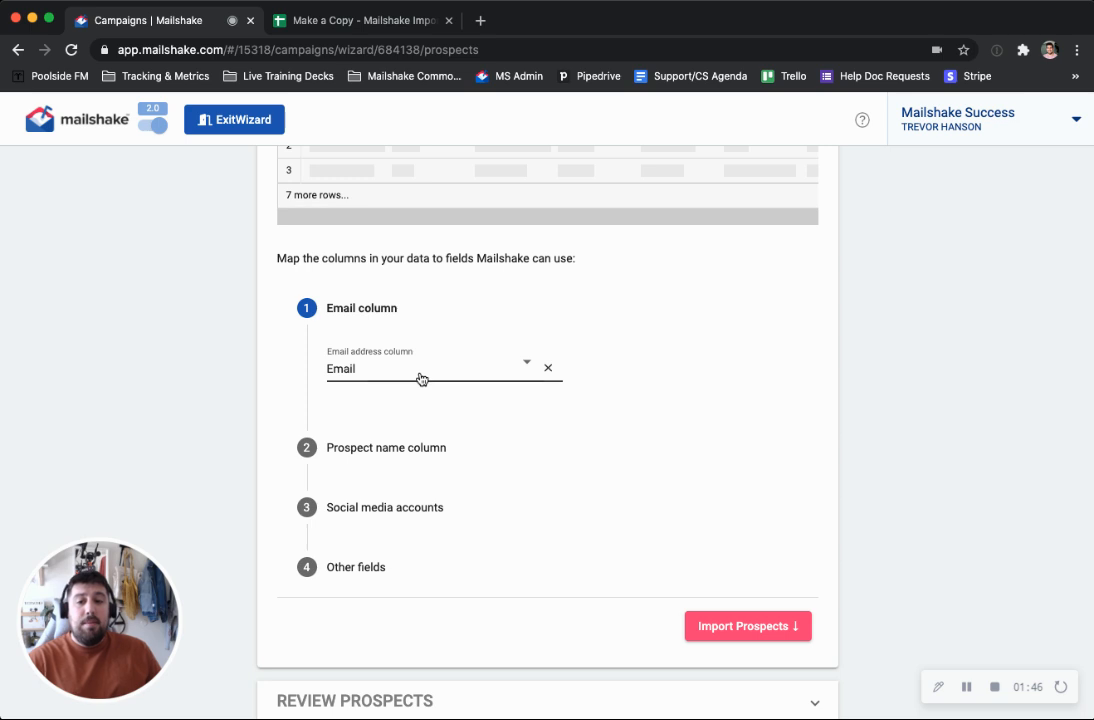
left_click(441, 371)
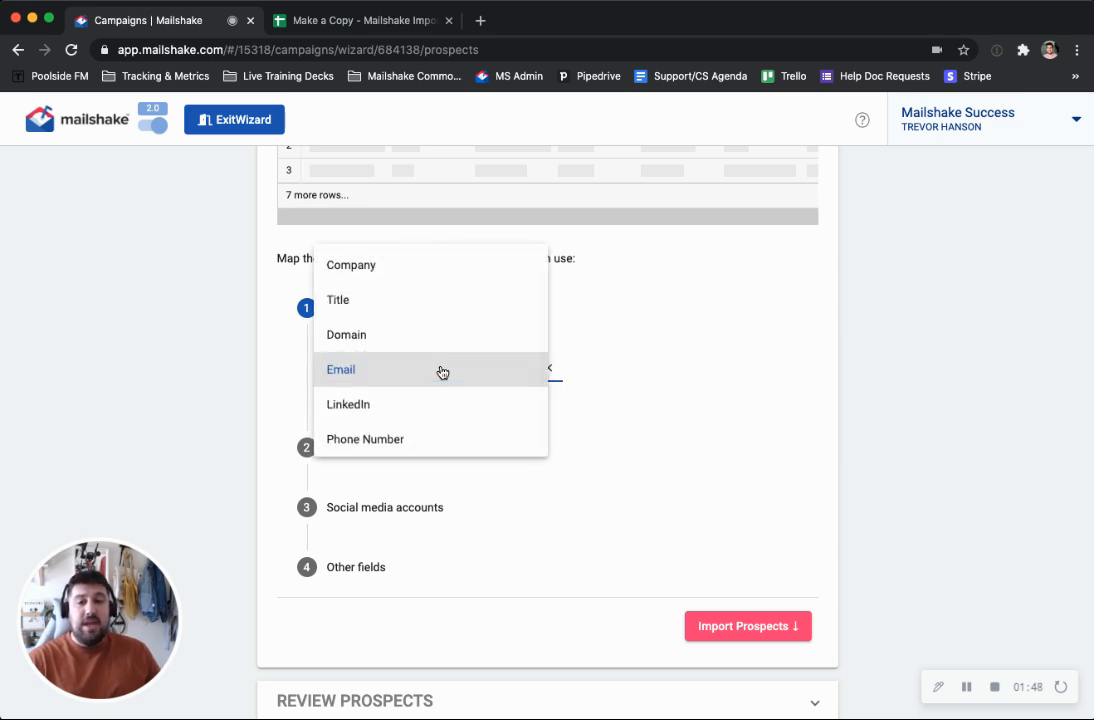
scroll(441, 372, "up", 1)
scroll(441, 373, "down", 1)
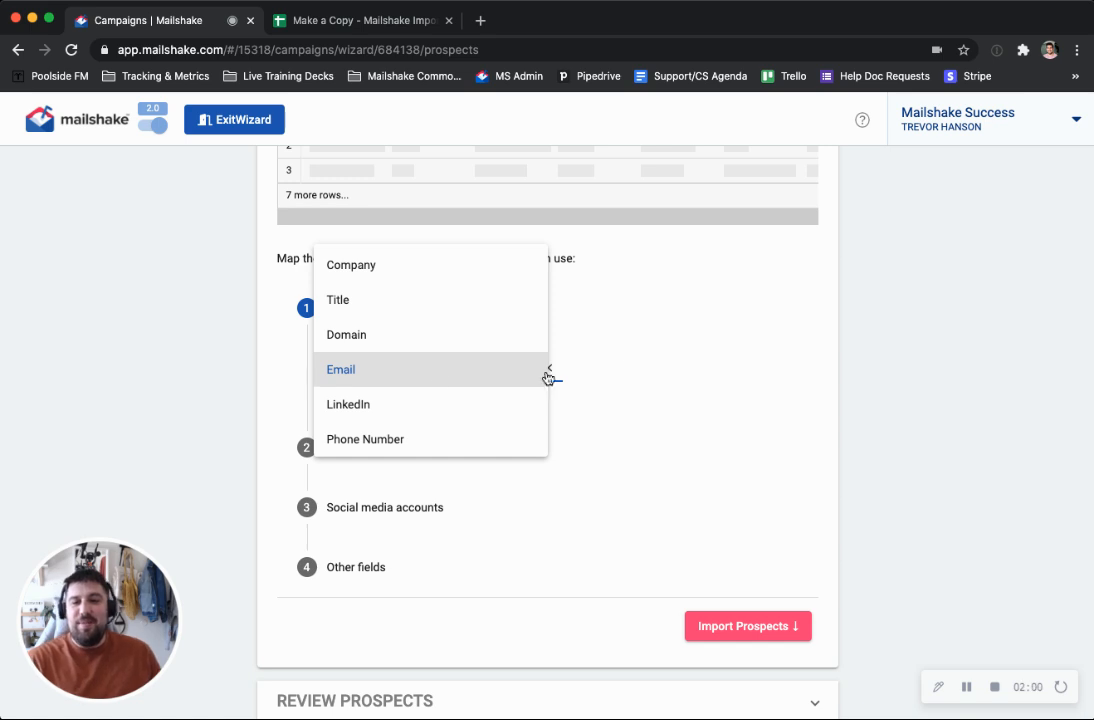
left_click(411, 371)
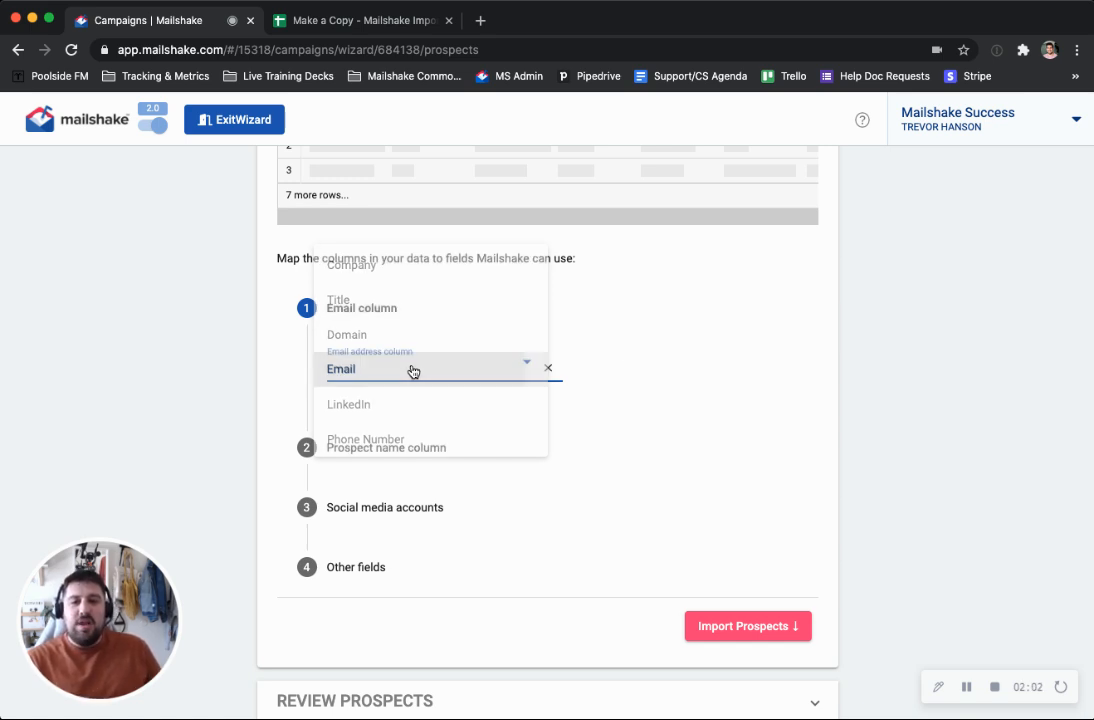
Expand the prospect name mapping and keep Full Name as the full name column
scroll(481, 407, "down", 2)
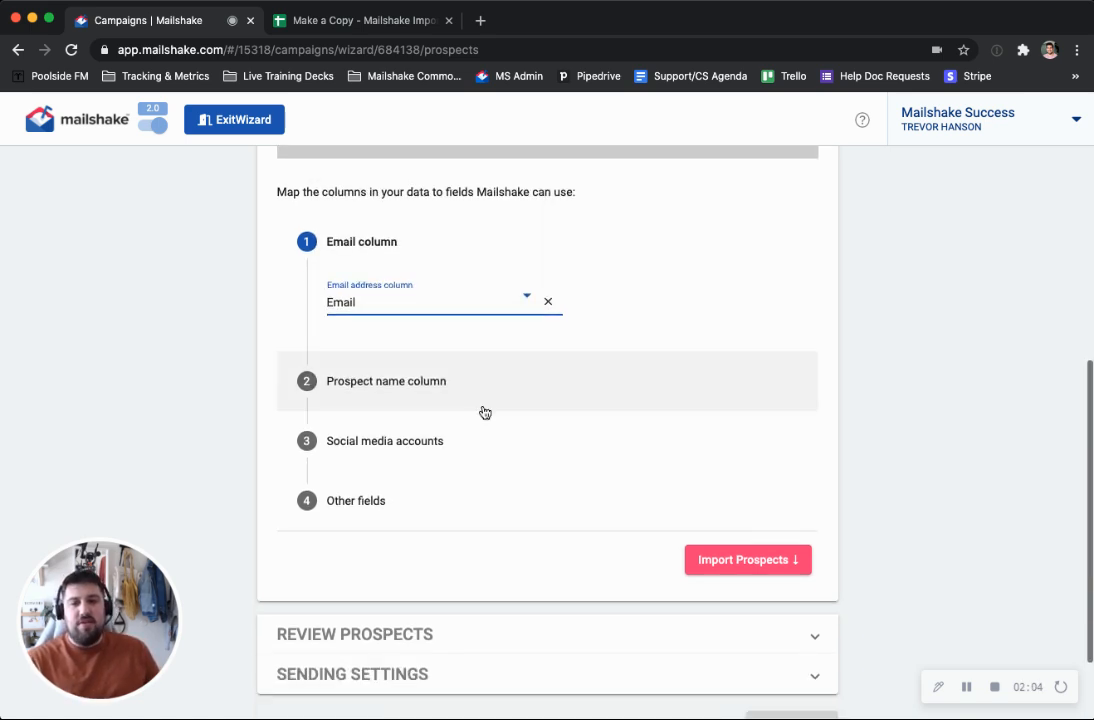
left_click(391, 381)
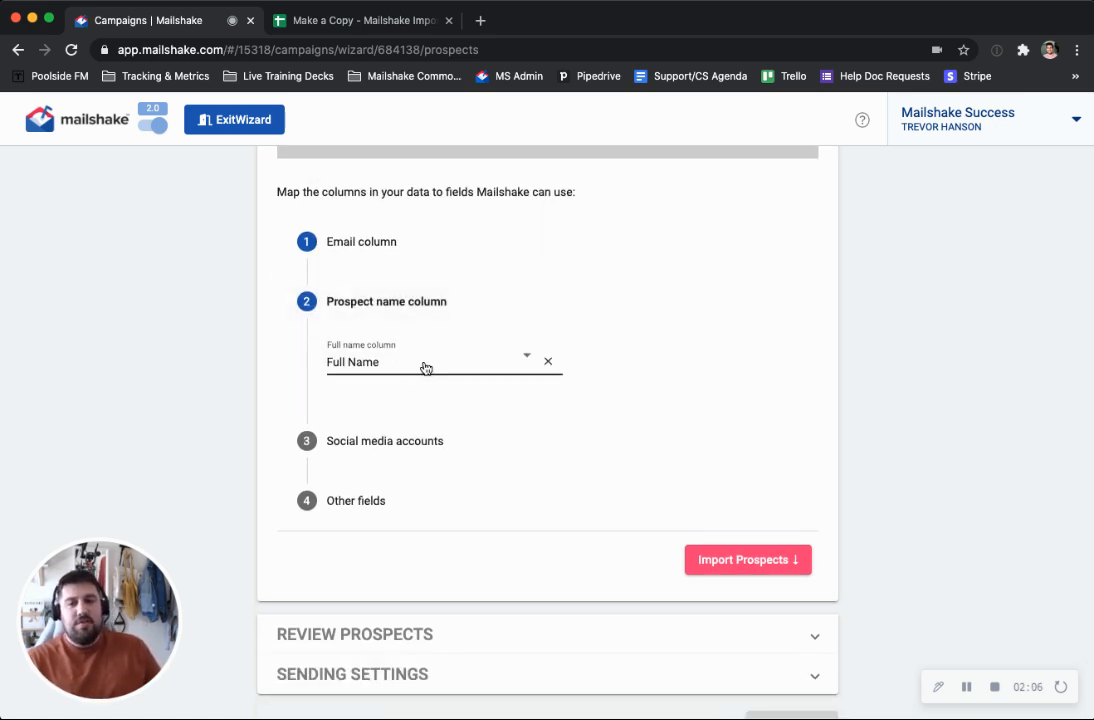
left_click(425, 366)
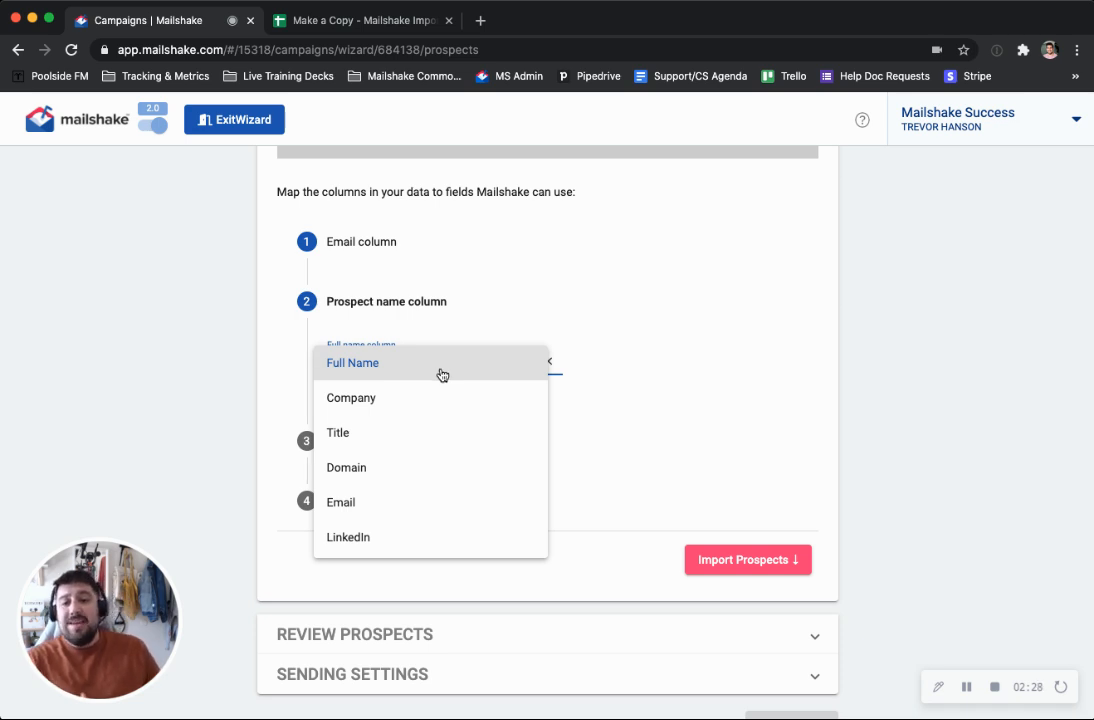
left_click(630, 341)
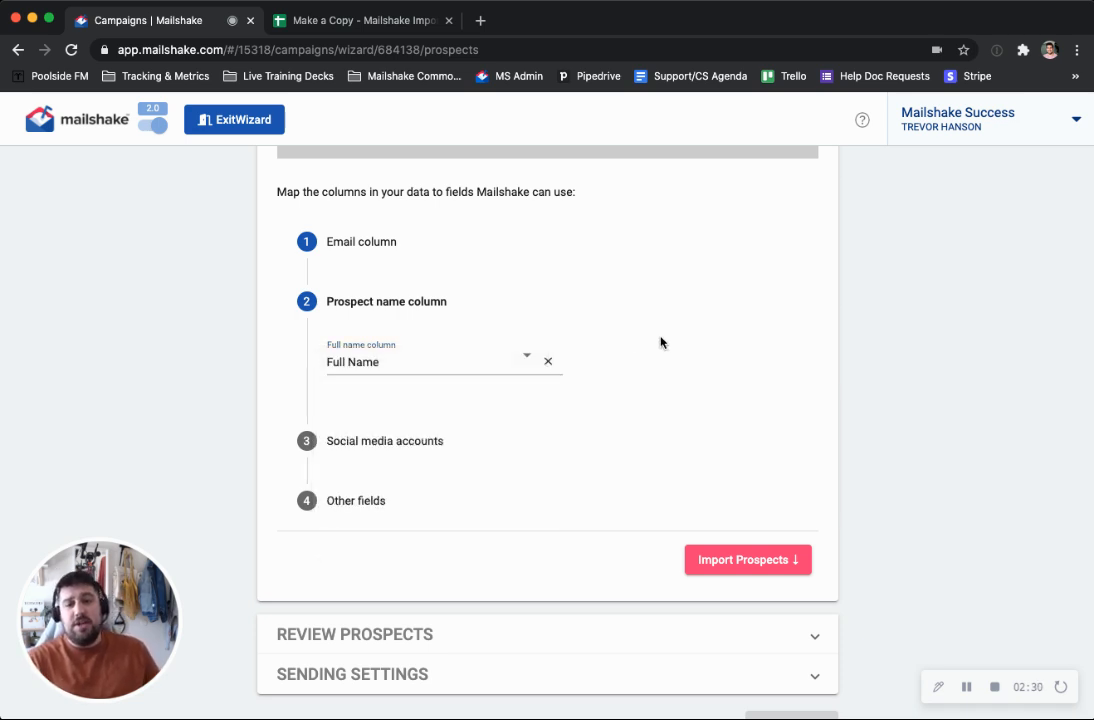
Expand the social media accounts mapping and assign LinkedIn as the LinkedIn link column
left_click(380, 443)
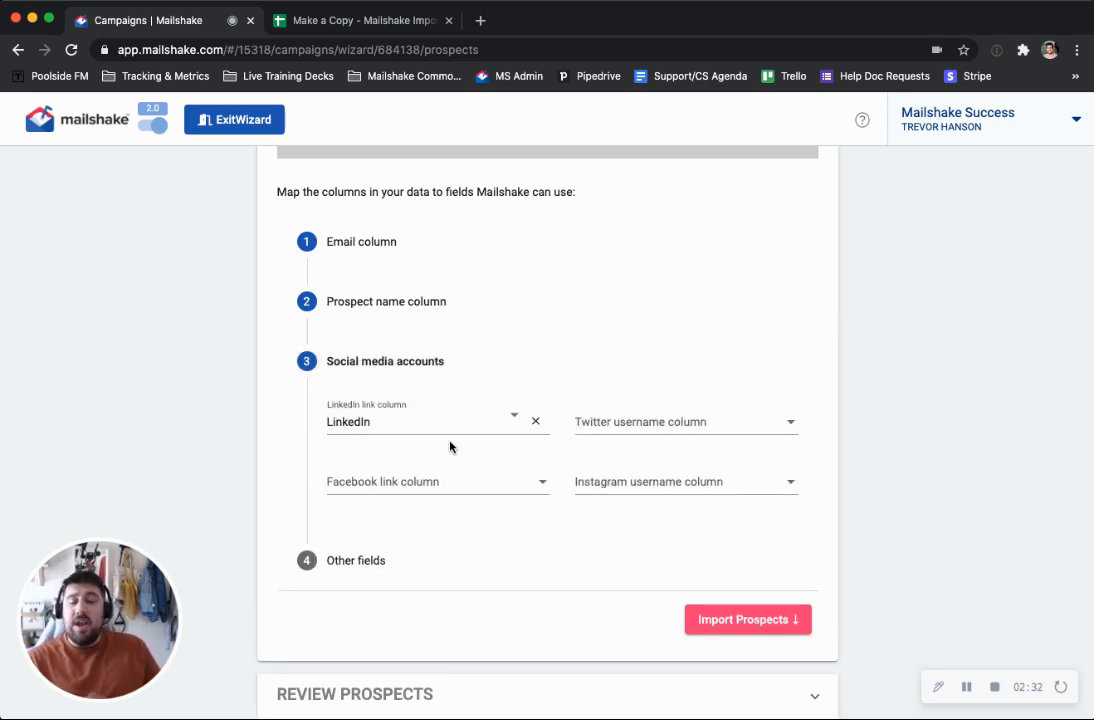
scroll(438, 446, "down", 1)
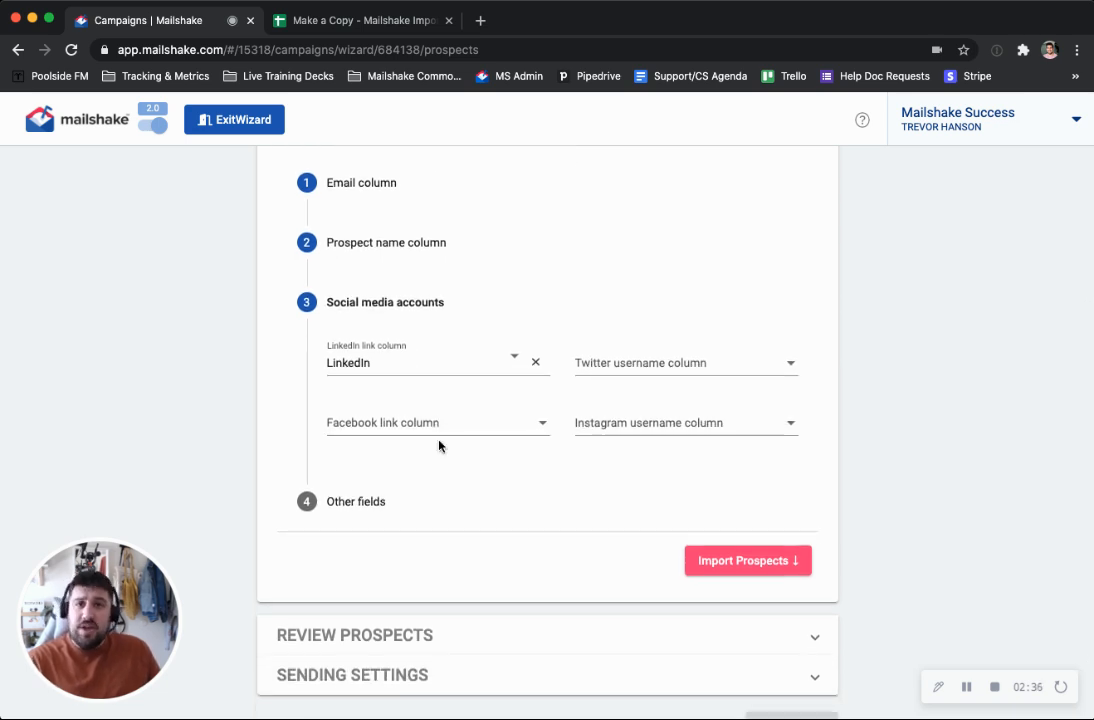
left_click(457, 364)
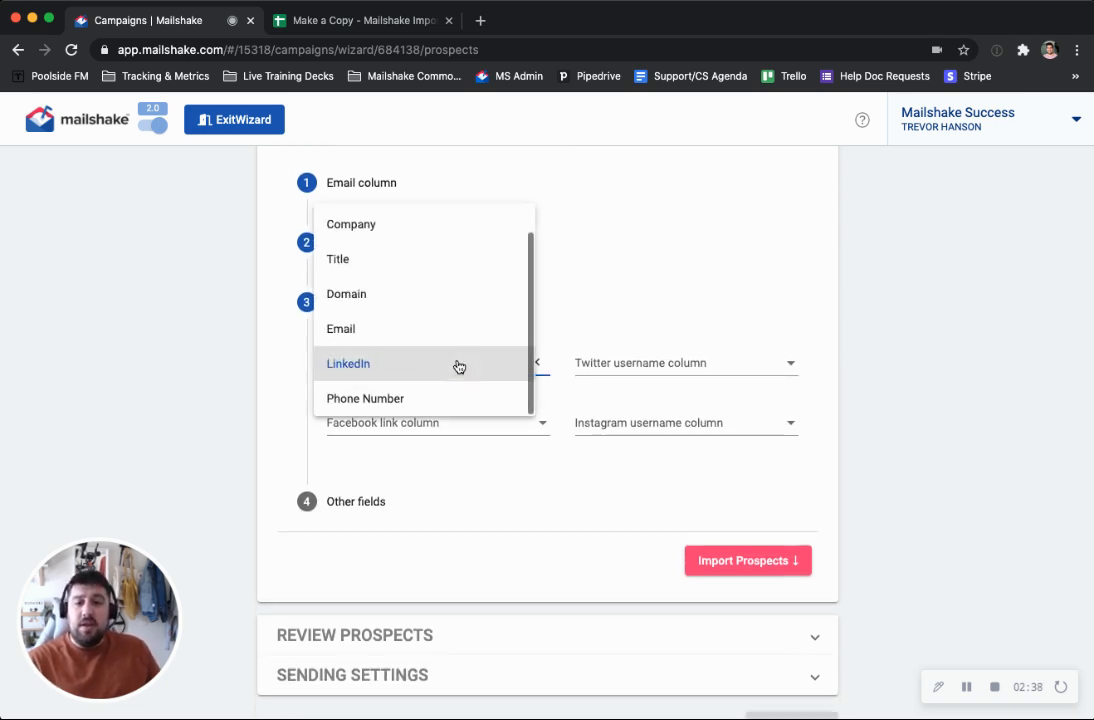
left_click(458, 364)
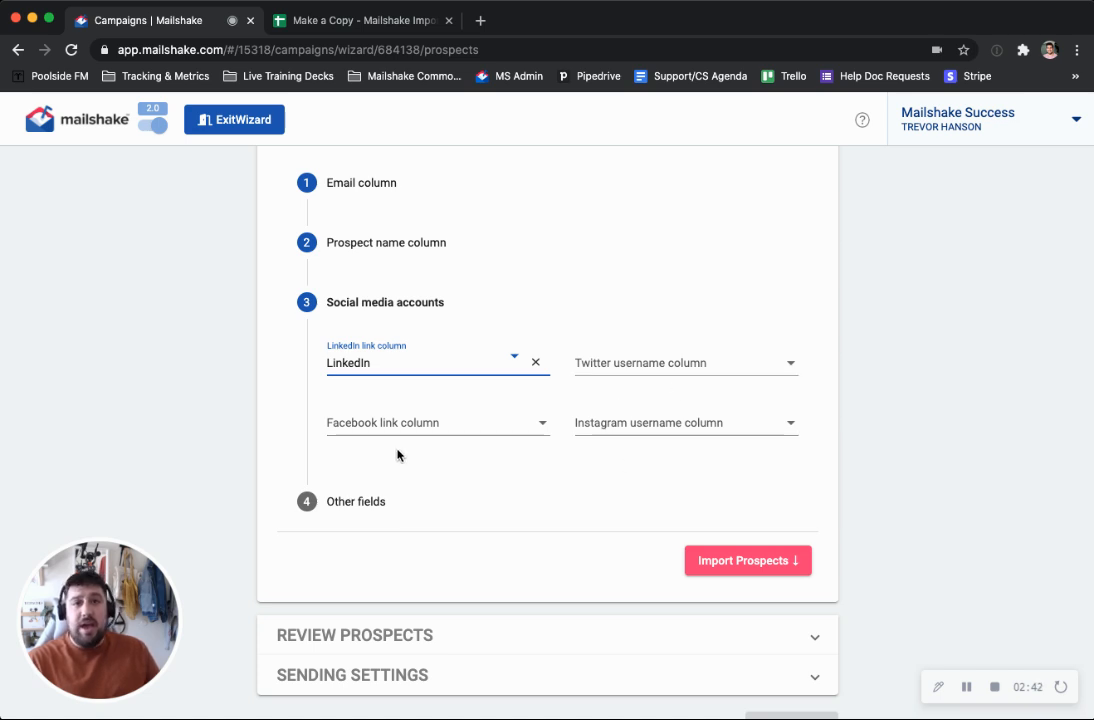
Expand the other fields mapping and compare its phone number and company name columns with the CSV preview
scroll(330, 432, "down", 2)
left_click(331, 420)
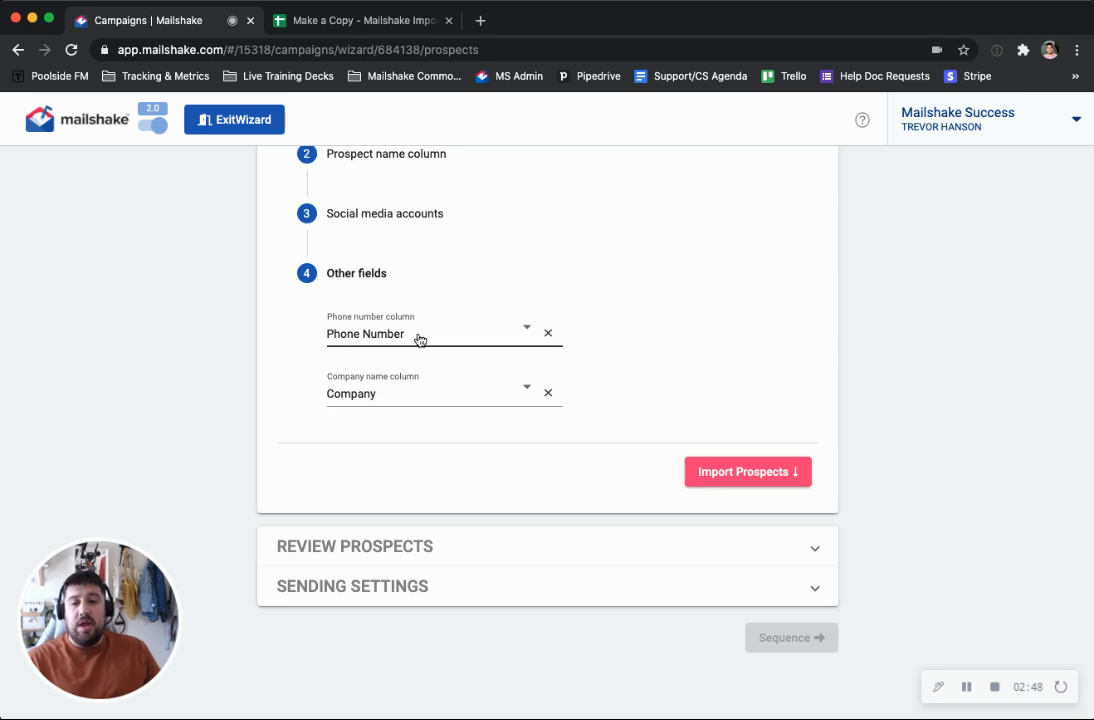
scroll(620, 382, "up", 6)
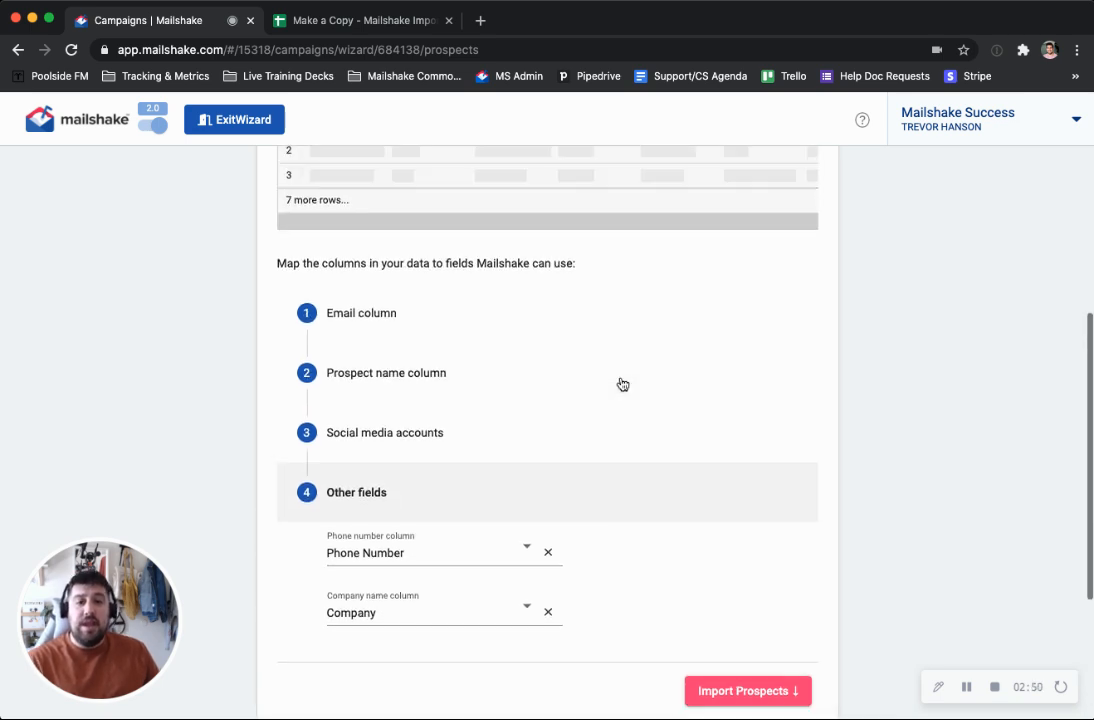
scroll(727, 437, "right", 2)
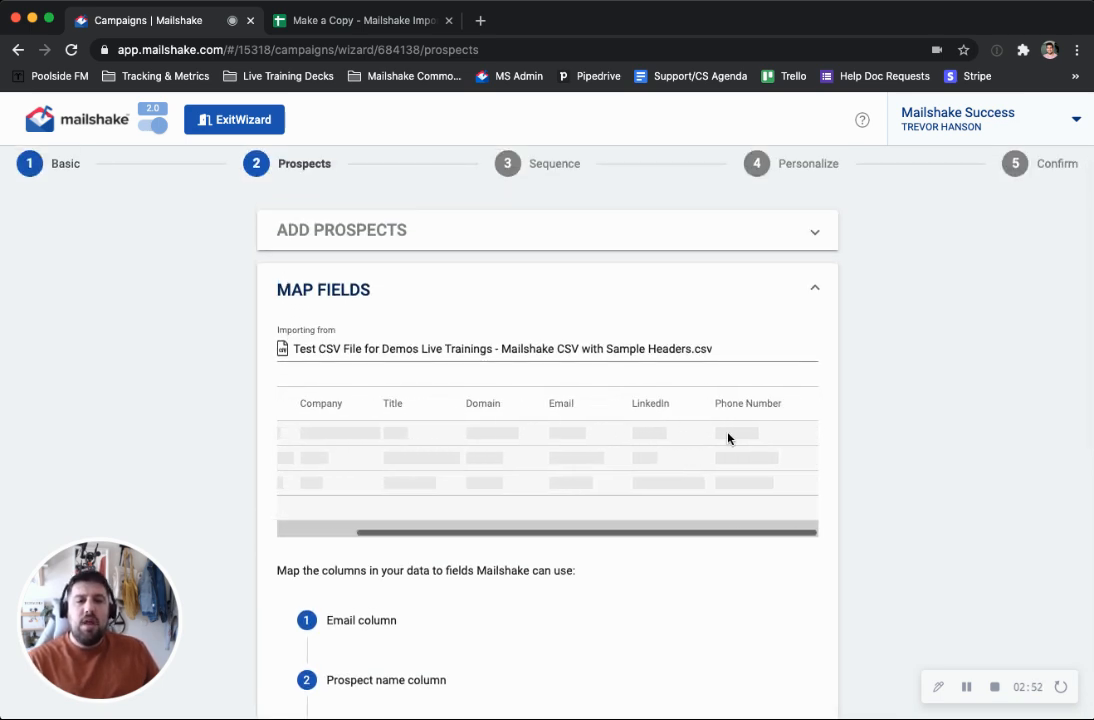
scroll(630, 466, "left", 2)
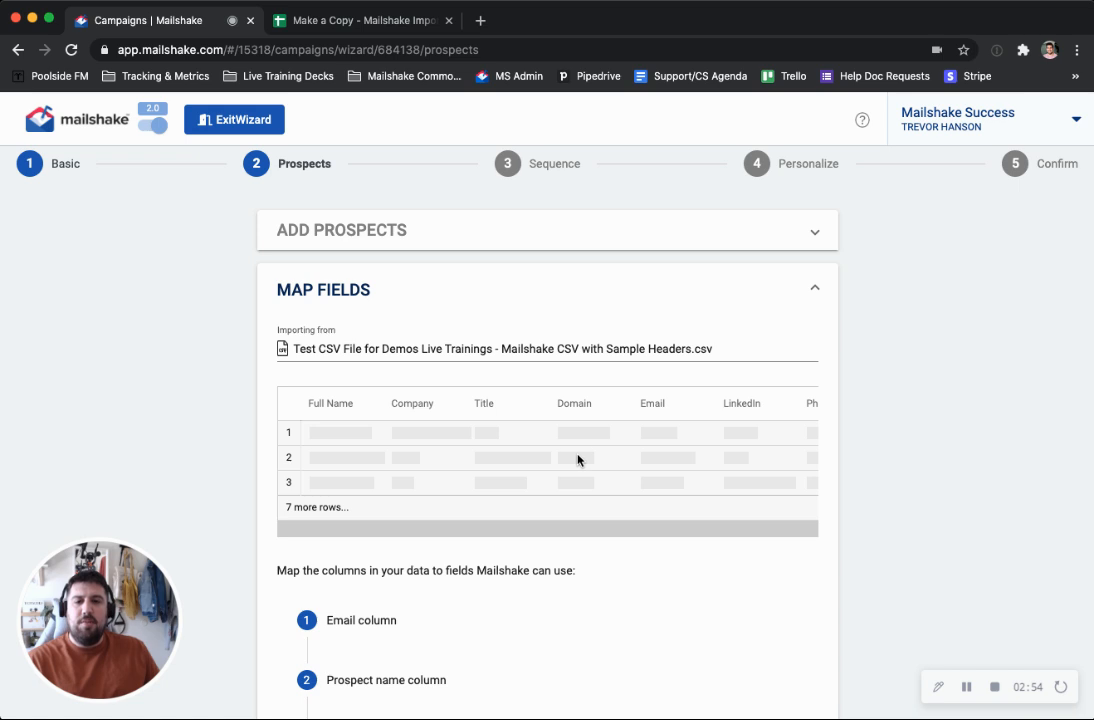
scroll(796, 400, "right", 2)
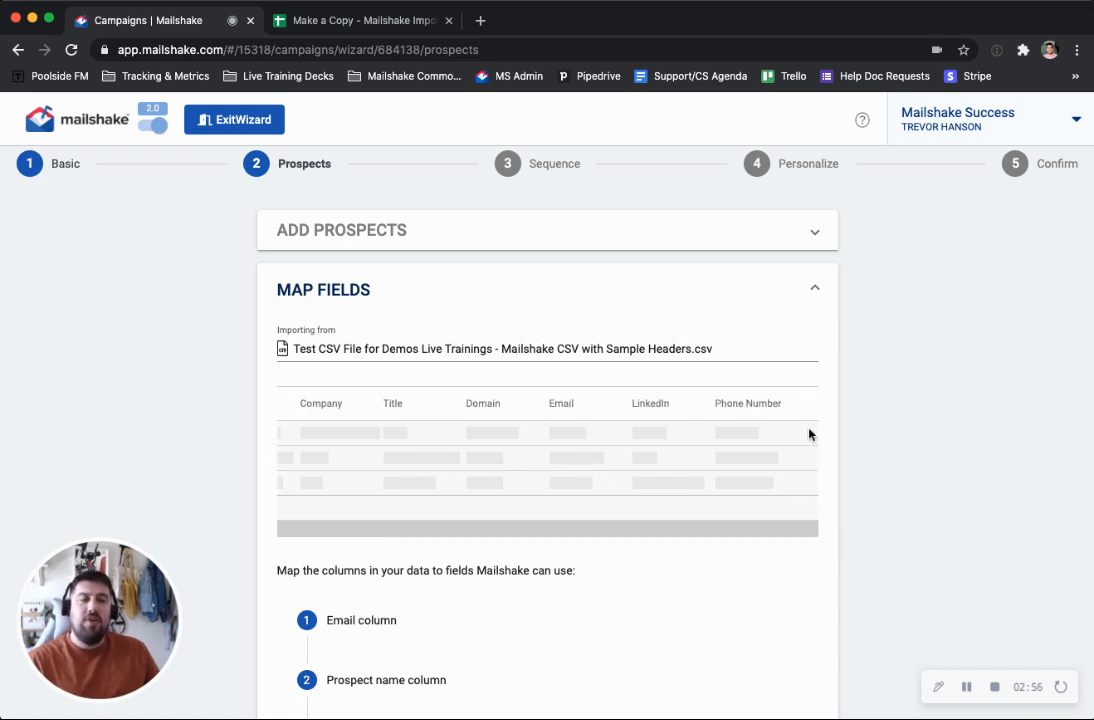
Import the prospects into the campaign with the mapped columns
scroll(809, 440, "down", 2)
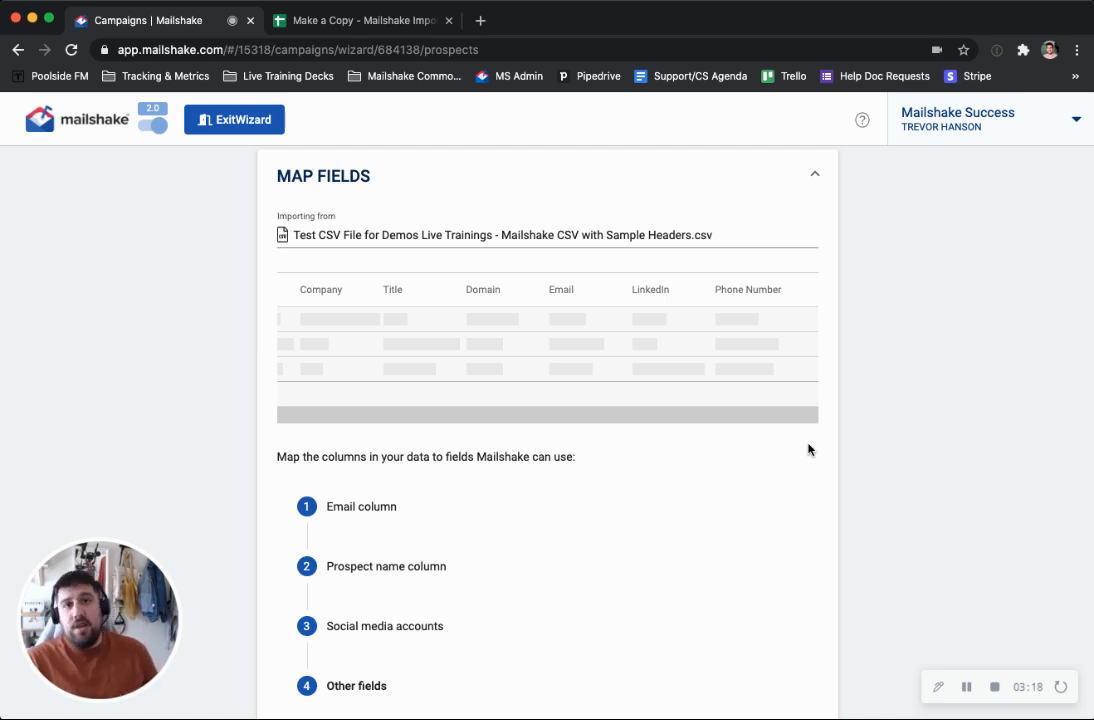
scroll(701, 525, "down", 5)
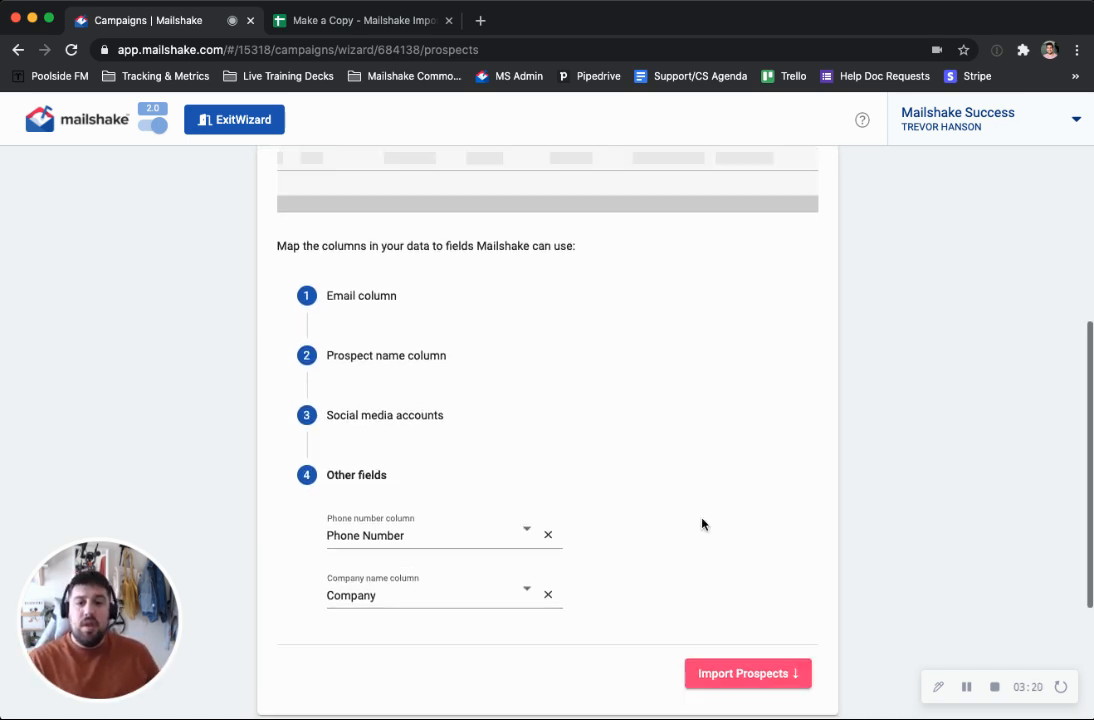
scroll(690, 300, "down", 2)
left_click(770, 463)
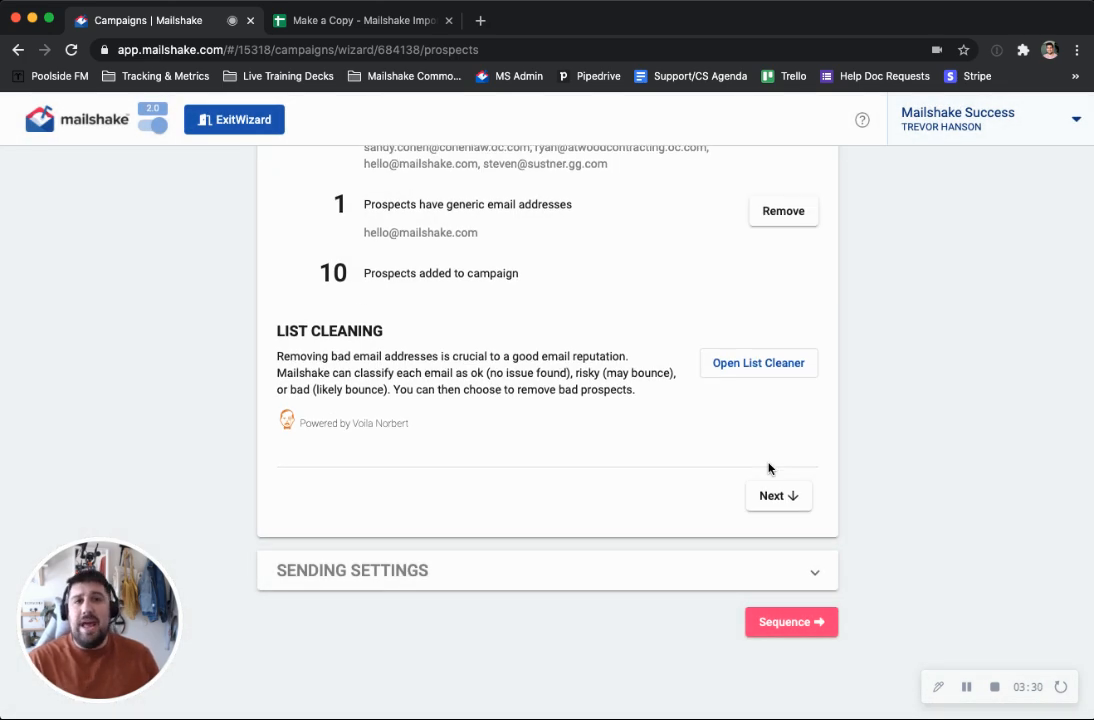
Review the imported prospects summary and continue through the sending settings to the campaign's Sequence stage
scroll(757, 467, "up", 4)
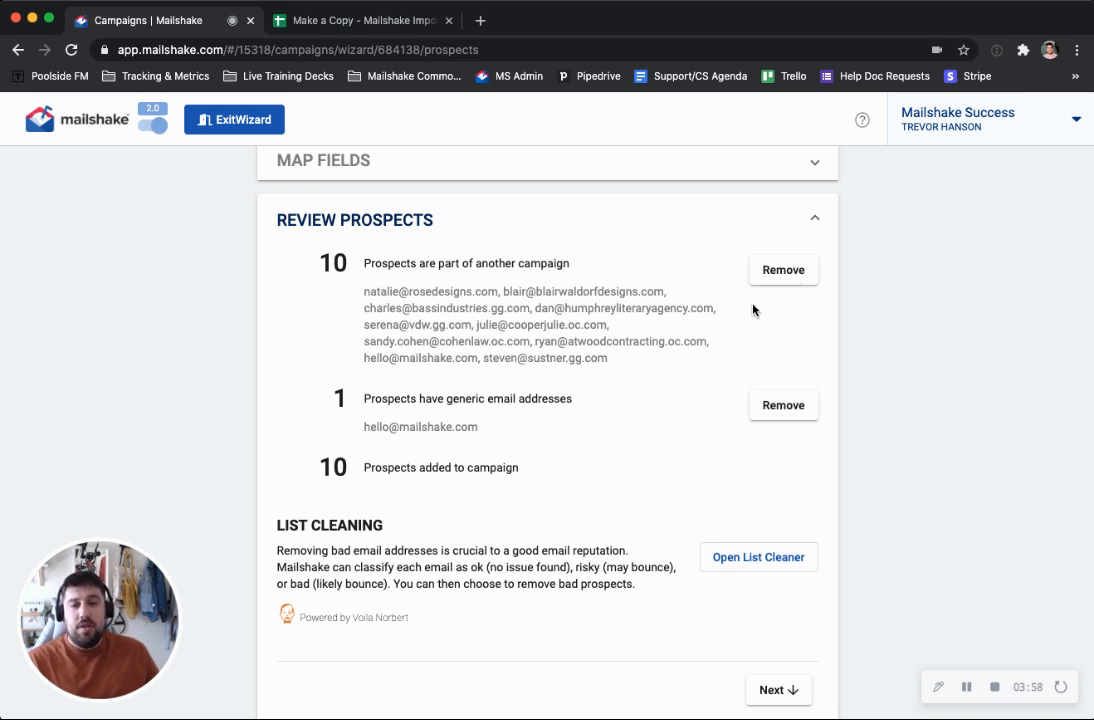
scroll(574, 335, "down", 3)
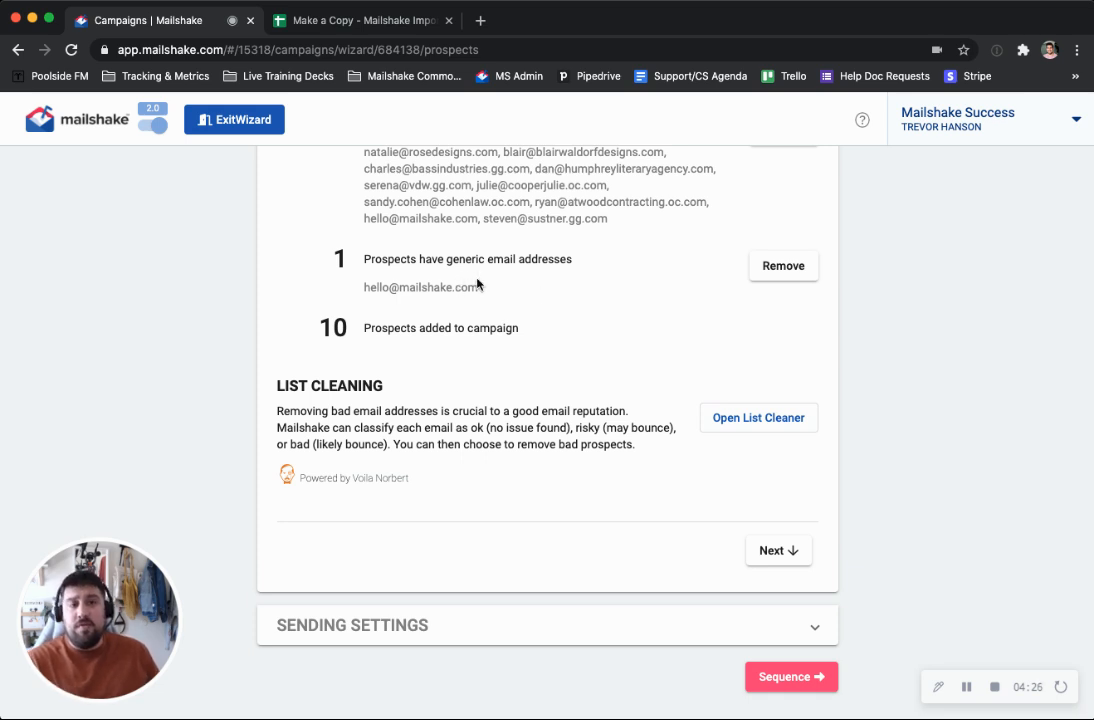
scroll(458, 396, "down", 1)
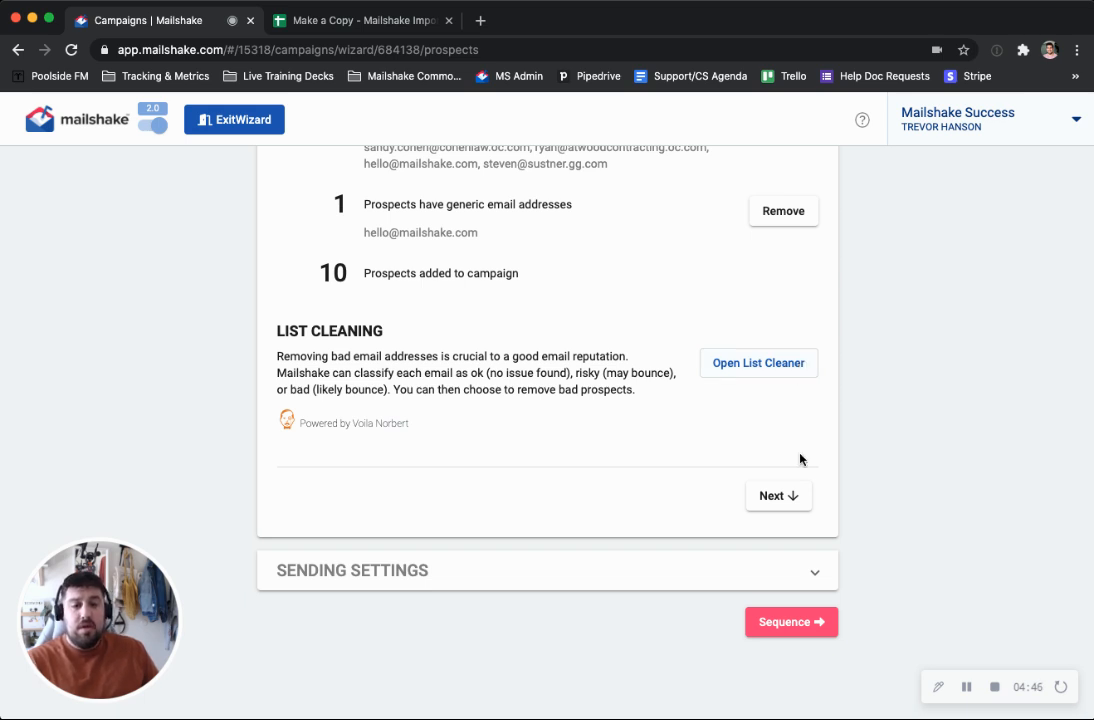
left_click(791, 496)
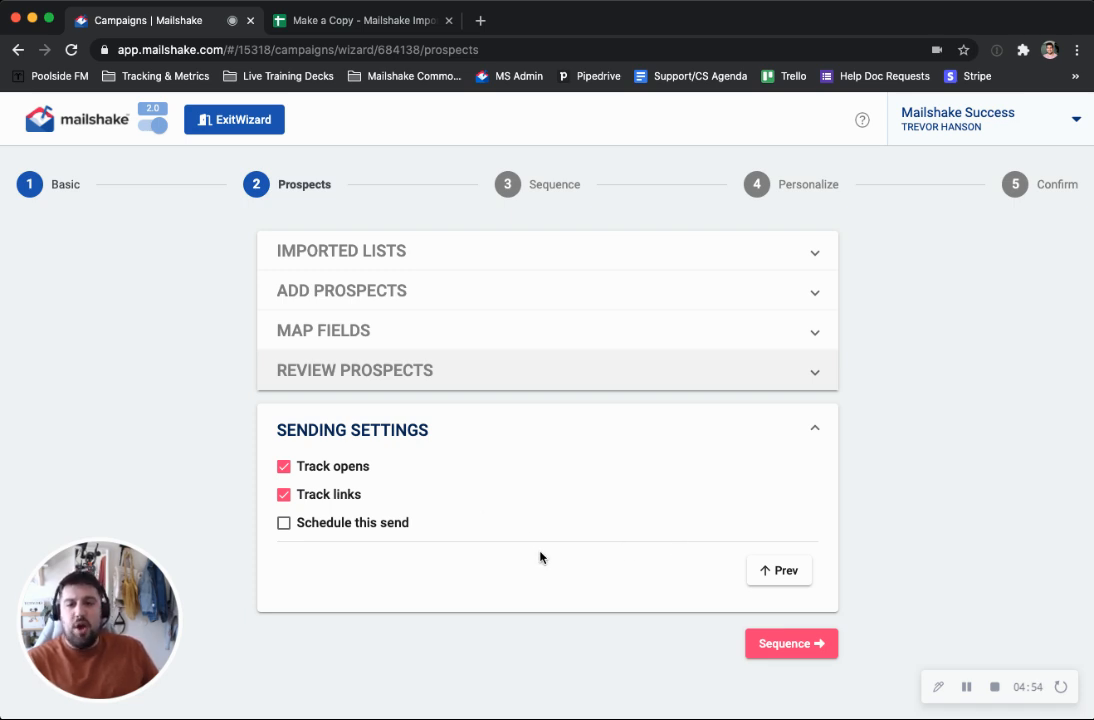
left_click(790, 662)
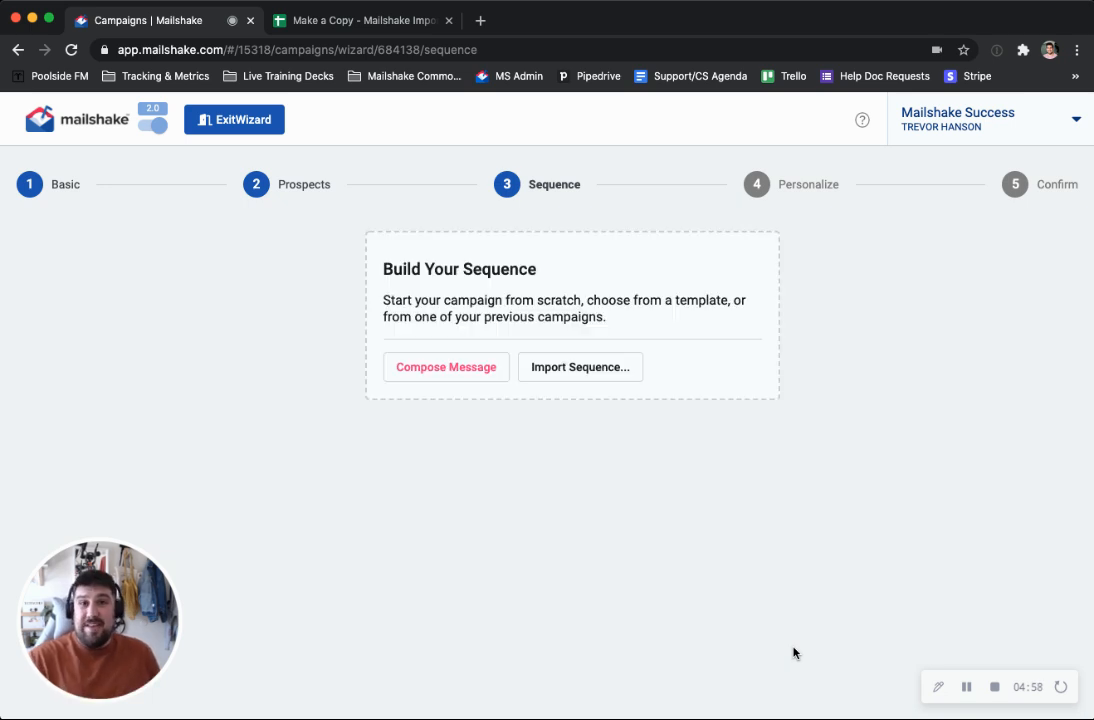